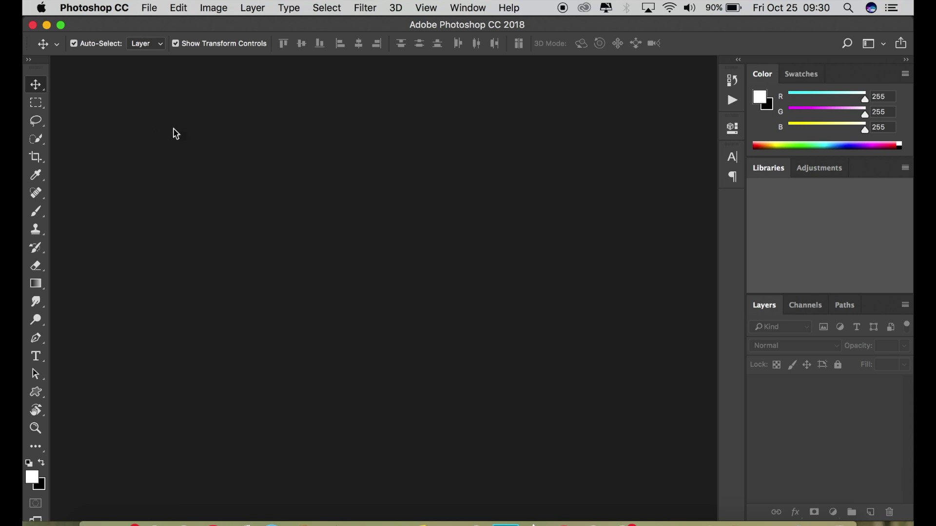
Step: Open the image _DSC0193.JPG and duplicate its Background layer
click(150, 10)
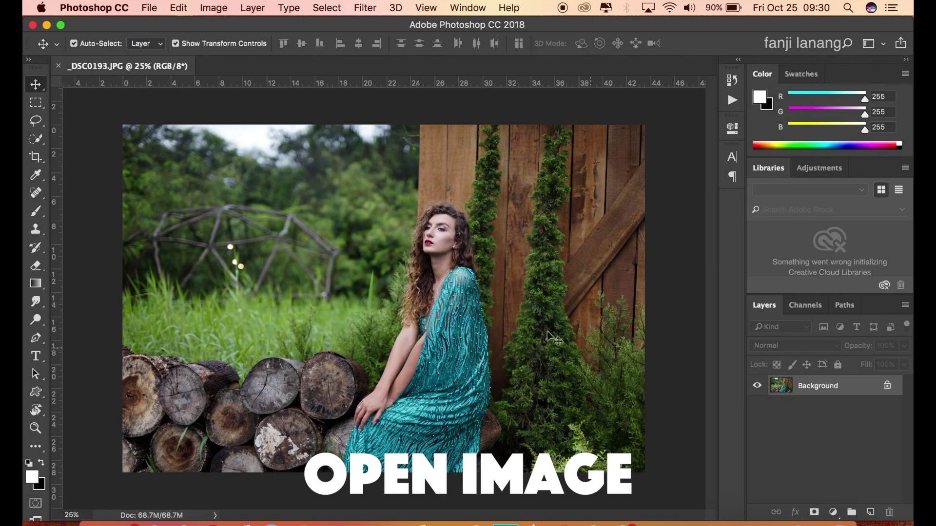
drag(847, 392, 871, 512)
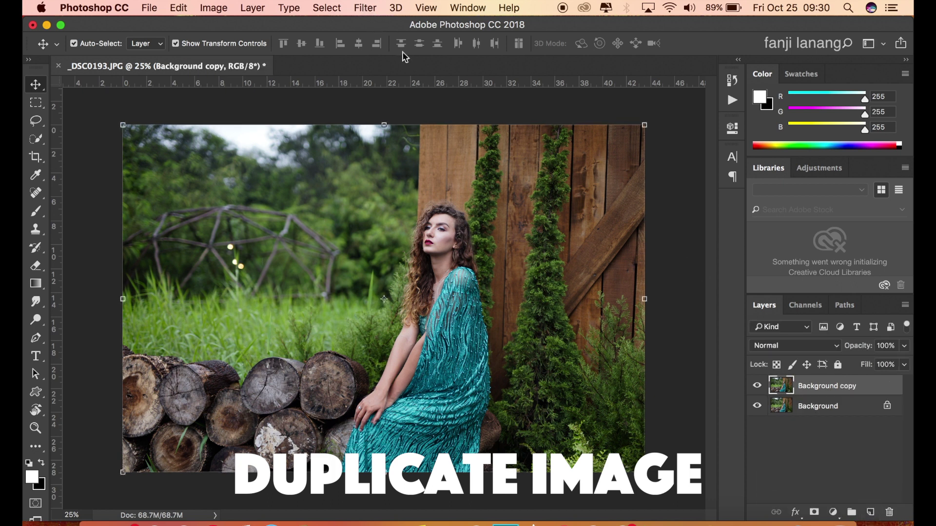
Step: Start the Camera Raw filter on the duplicate layer and set Contrast to +20 and Clarity to +6
click(365, 8)
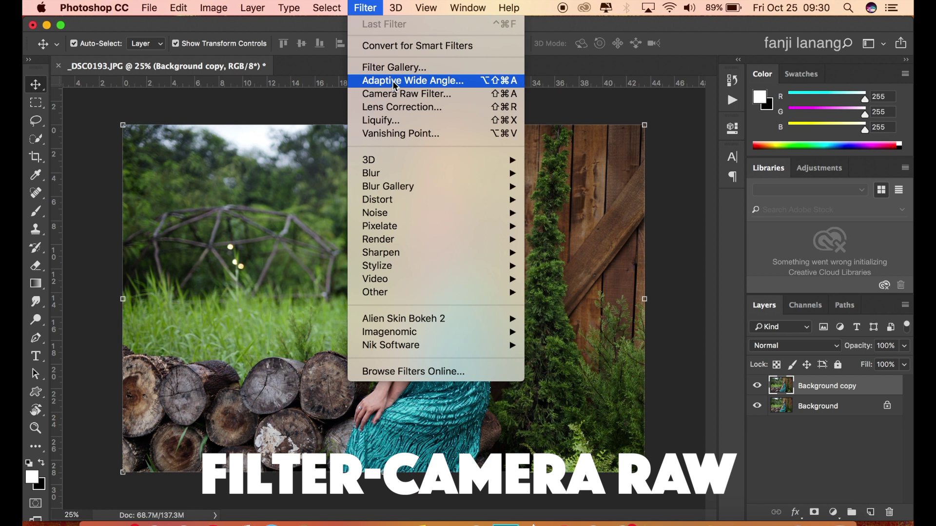
click(397, 94)
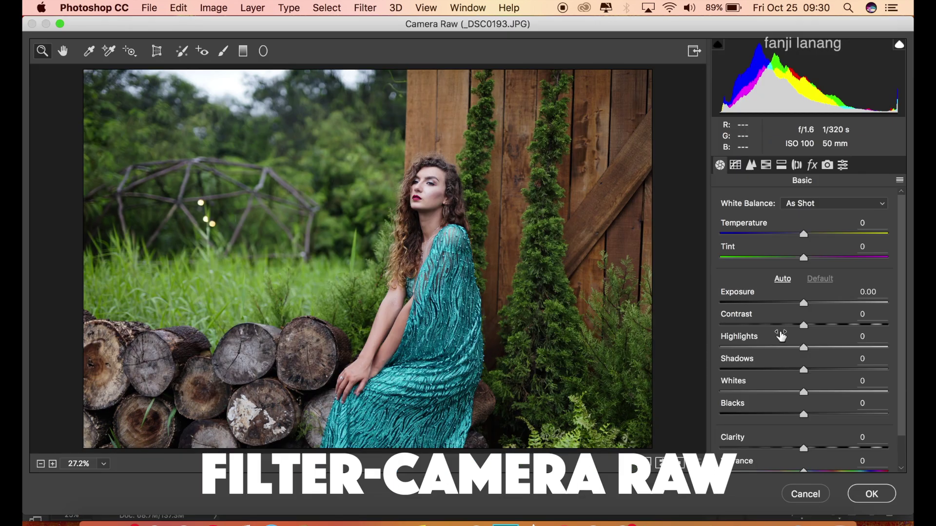
drag(814, 325, 823, 334)
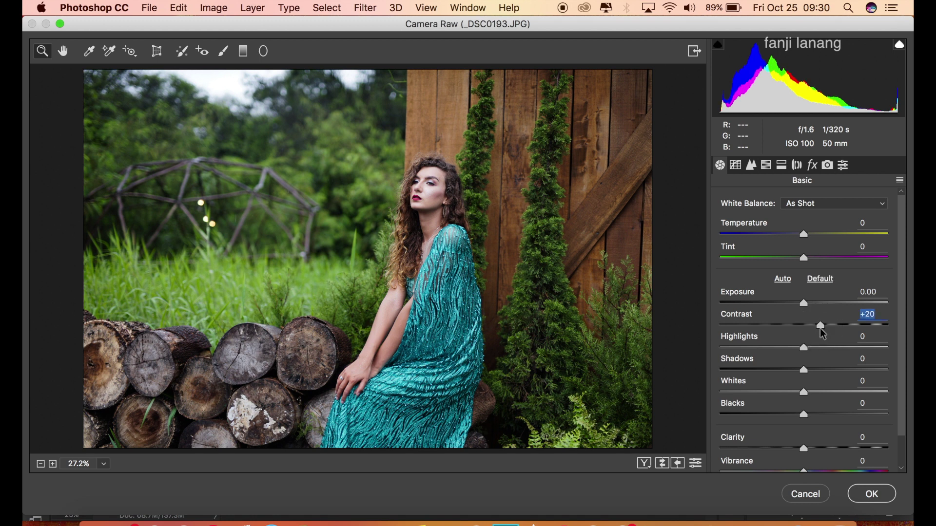
drag(805, 447, 811, 456)
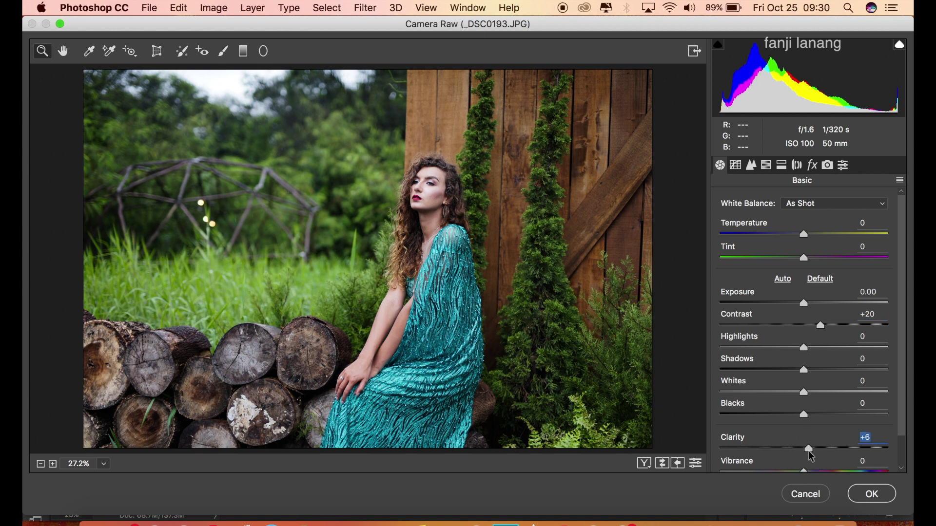
Step: Shape the RGB point tone curve with a lifted black point, a shadow point at 29/24 and a midtone point at 127/126
click(736, 166)
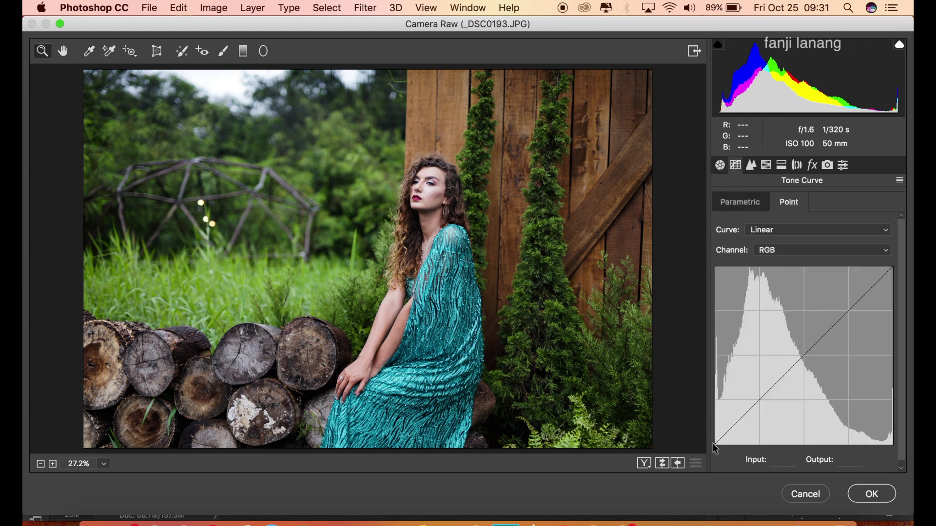
drag(714, 442, 735, 427)
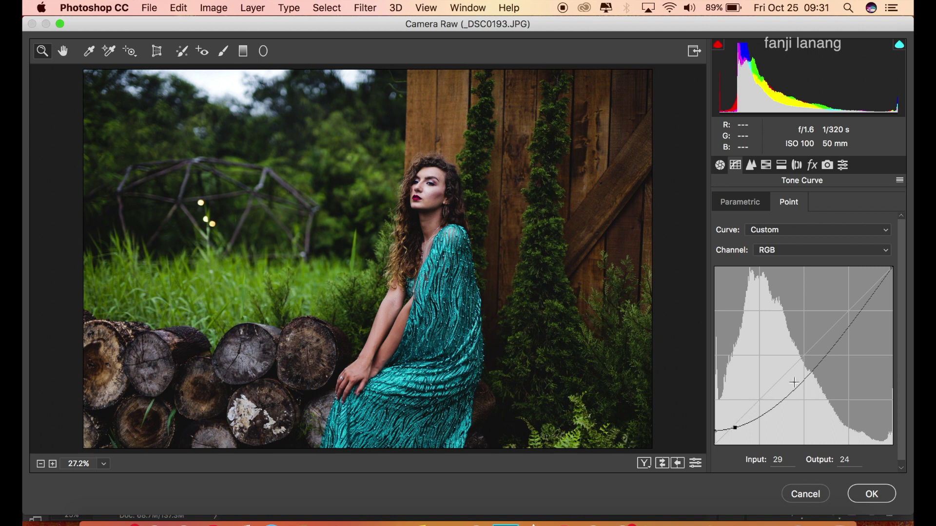
drag(801, 379, 803, 357)
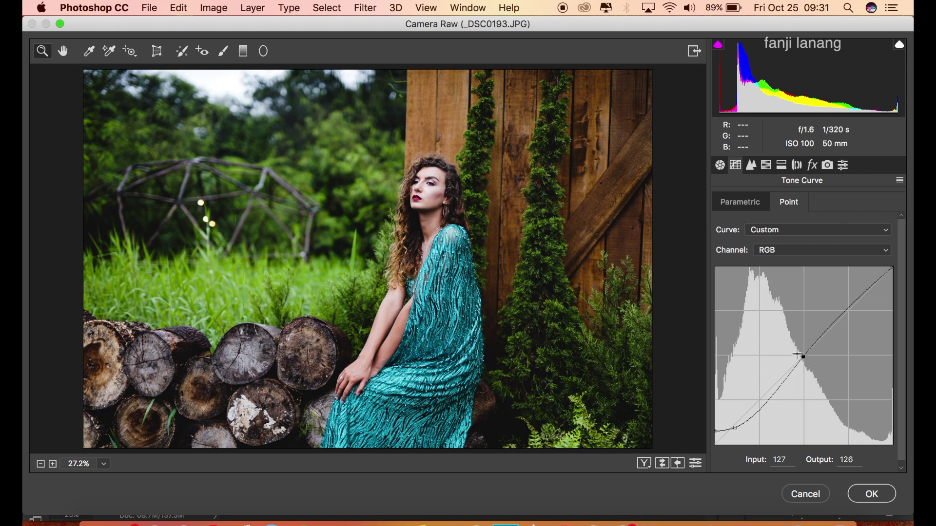
Step: Set the HSL hue of Reds to +20, Oranges to +10 and Yellows to -100
click(748, 166)
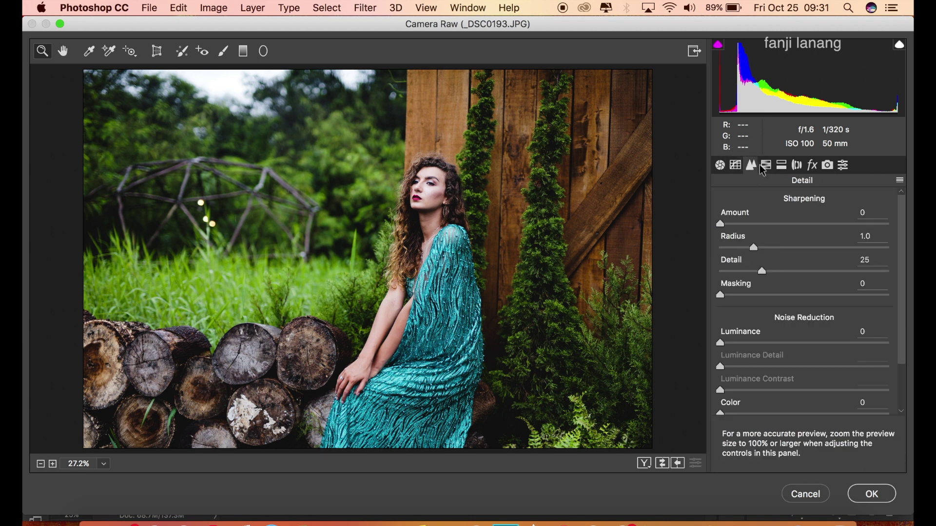
click(764, 167)
click(732, 224)
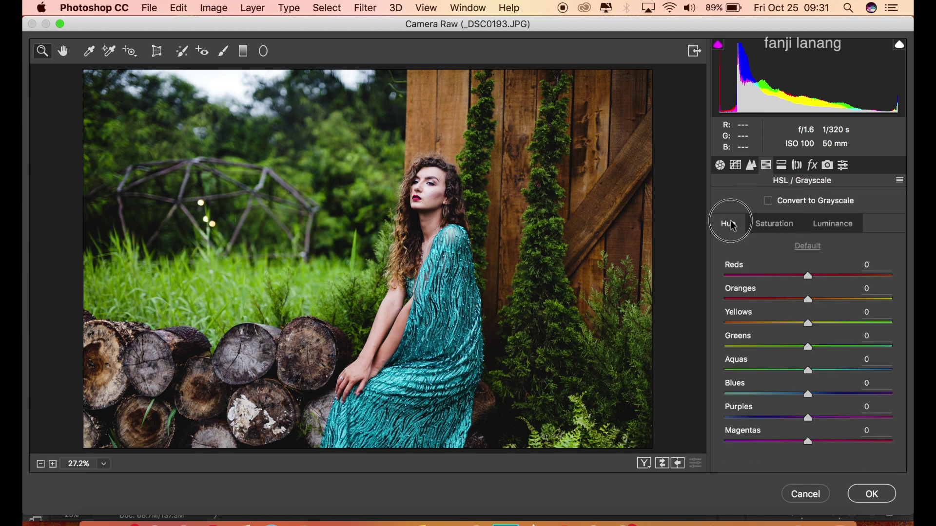
drag(808, 277, 710, 339)
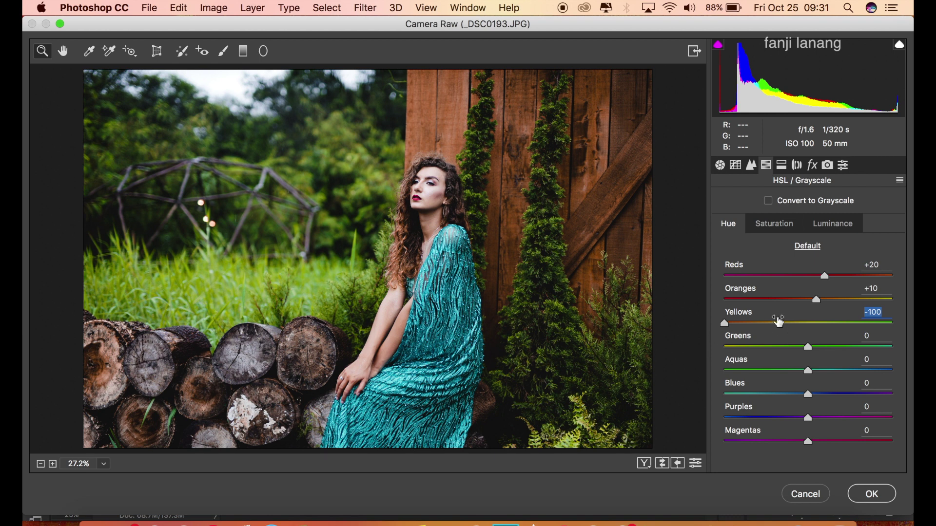
Step: Set the HSL saturation of Yellows and Greens to -100 and of Aquas to -30
click(774, 224)
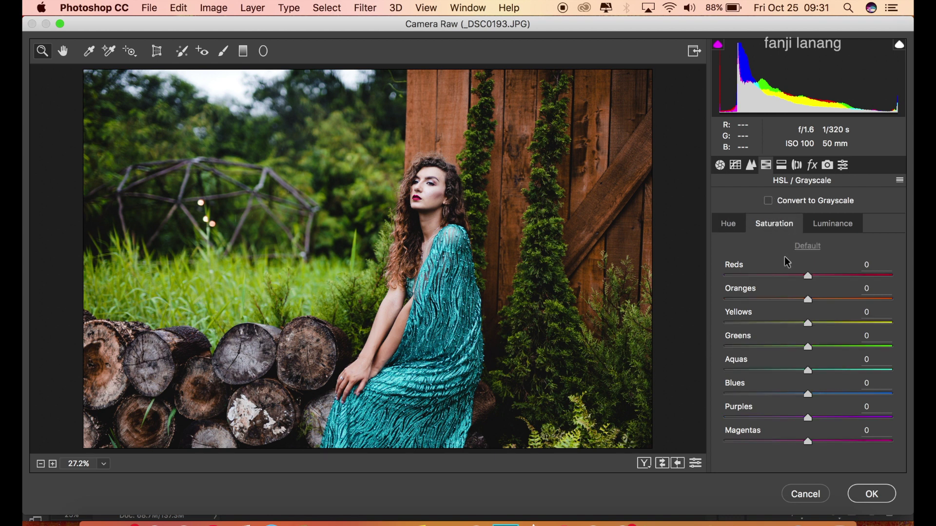
drag(807, 324, 696, 359)
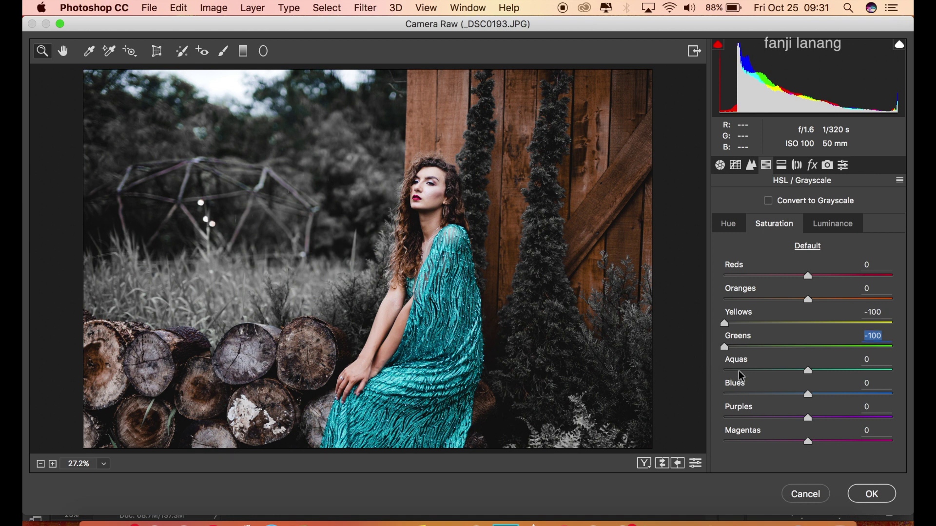
drag(741, 375, 670, 385)
drag(912, 378, 778, 386)
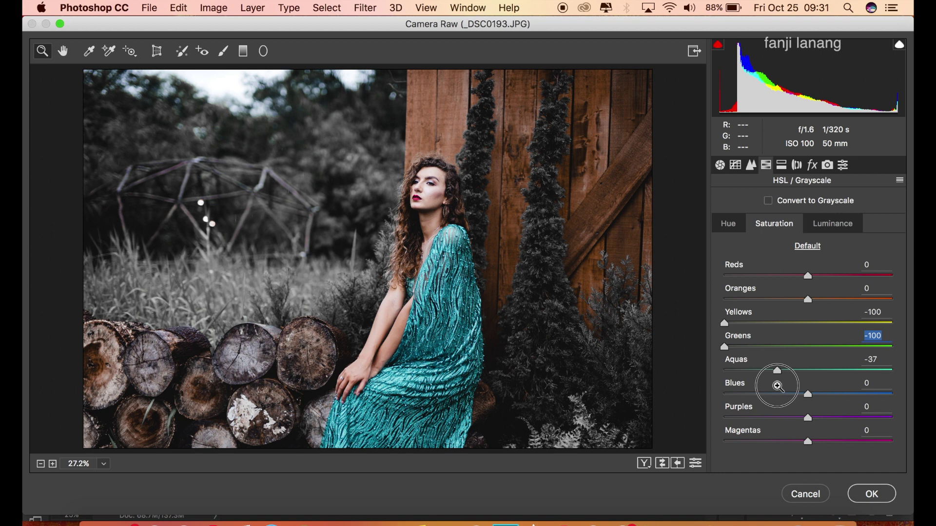
drag(778, 386, 784, 401)
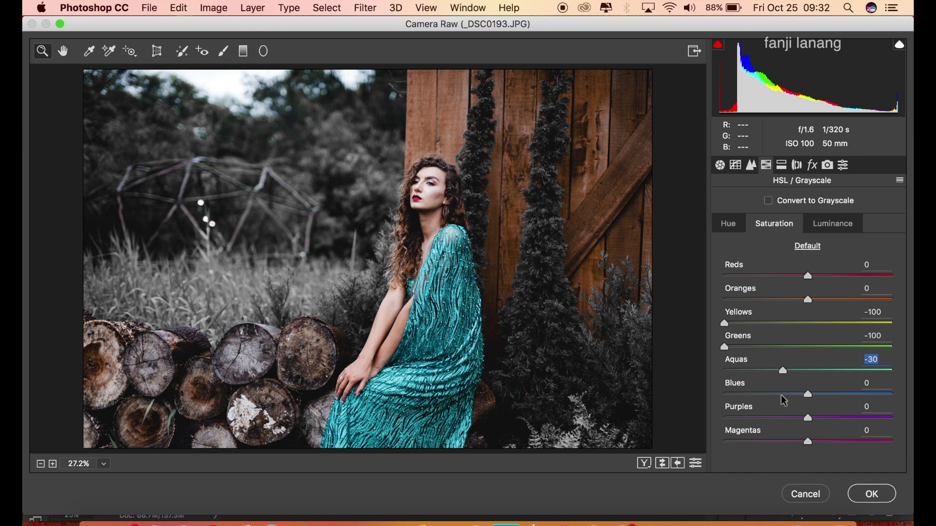
Step: Set the HSL luminance of Yellows to -24 and of Greens to -62
click(829, 228)
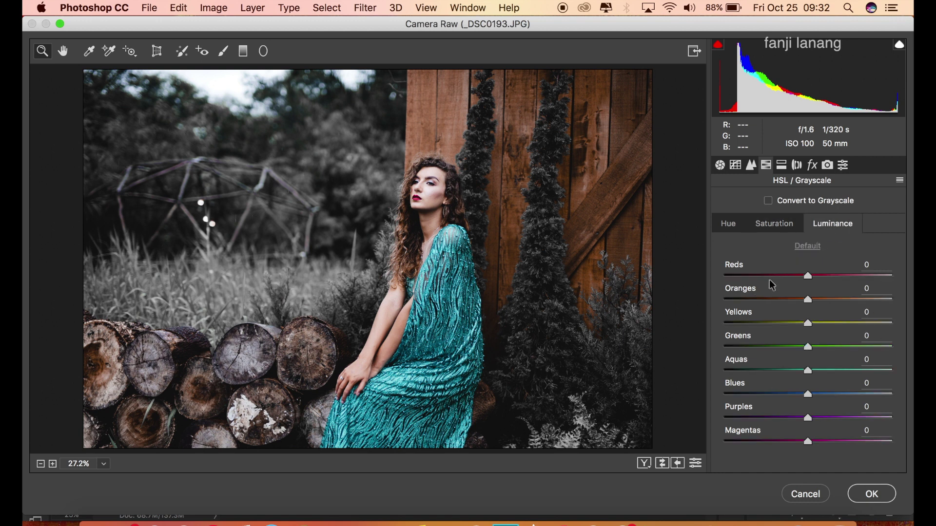
click(793, 323)
drag(794, 325, 790, 337)
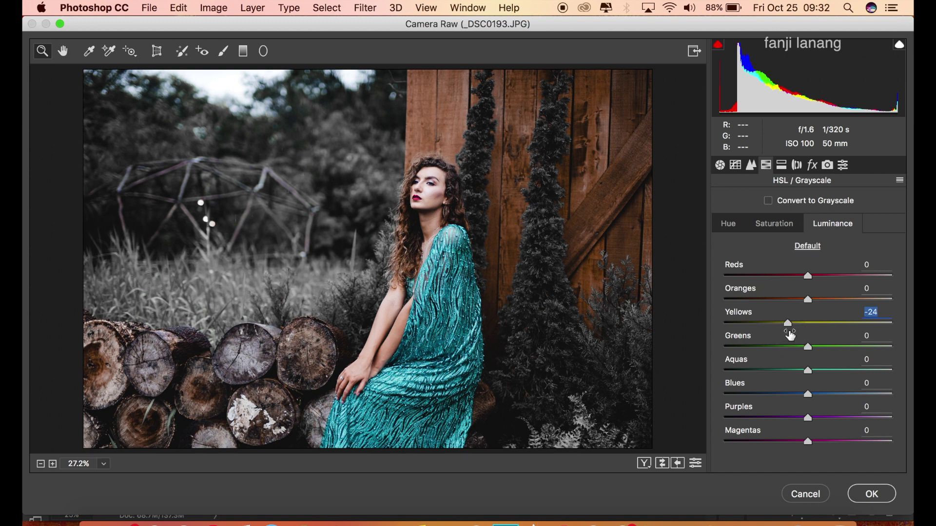
click(770, 347)
drag(771, 351, 759, 373)
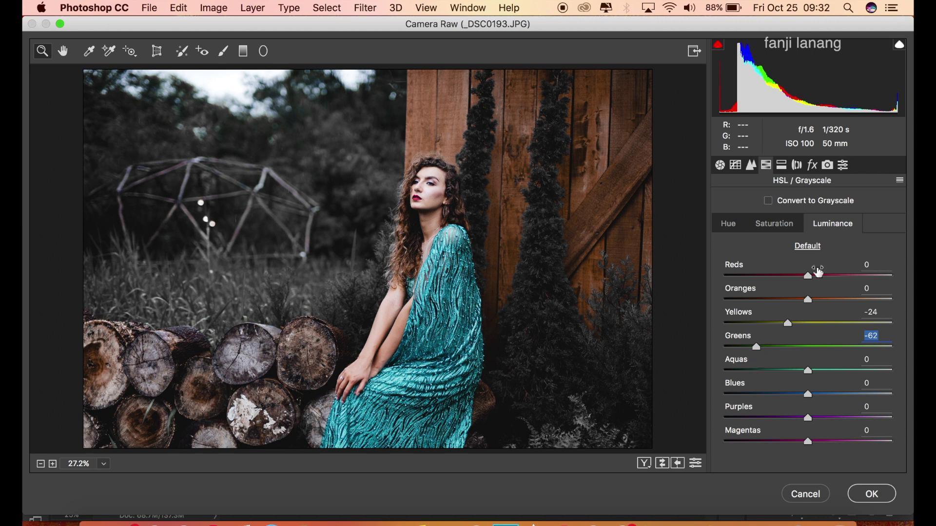
Step: Darken the photo's edges with a post-crop vignetting amount of -20
click(781, 166)
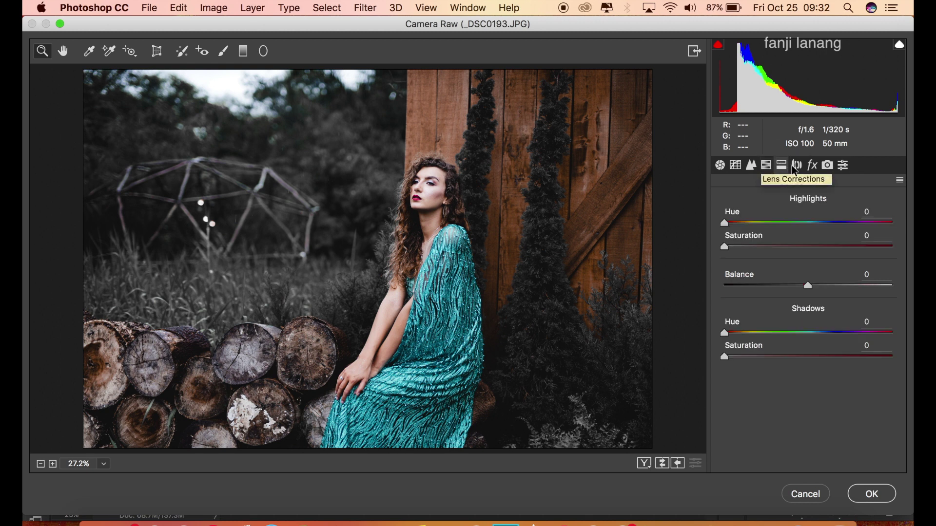
click(795, 168)
click(812, 168)
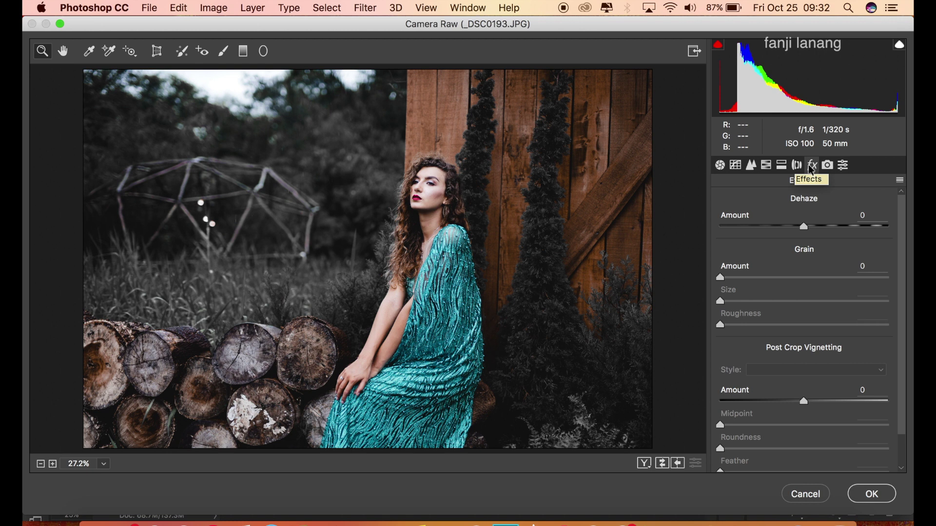
drag(791, 401, 789, 409)
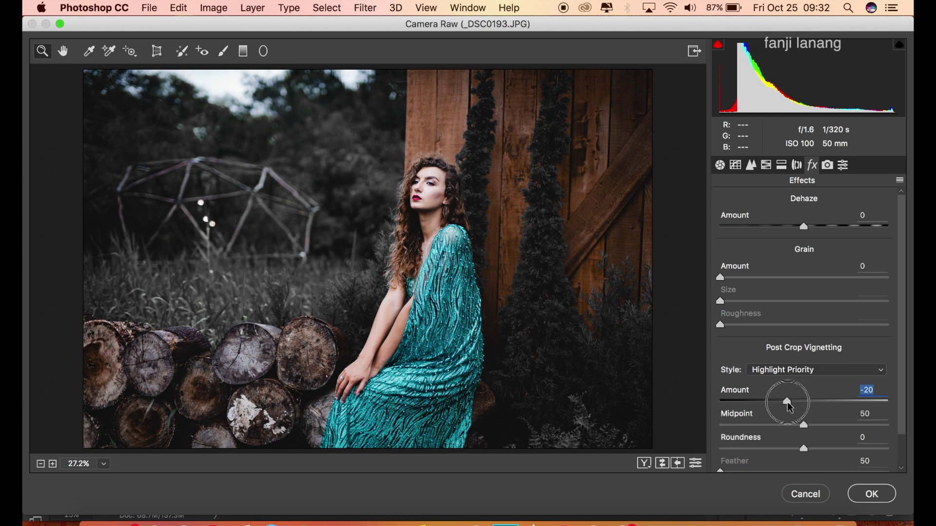
click(885, 400)
click(824, 404)
drag(826, 408, 790, 433)
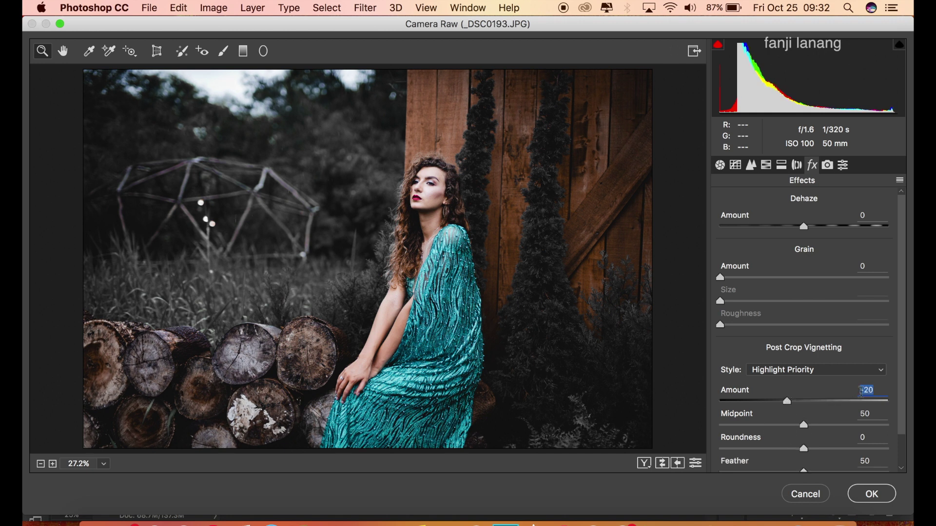
Step: In Camera Calibration, set Red Primary hue to +25, Green Primary hue to -15, and Blue Primary hue to -30 with saturation +16
click(814, 167)
click(831, 166)
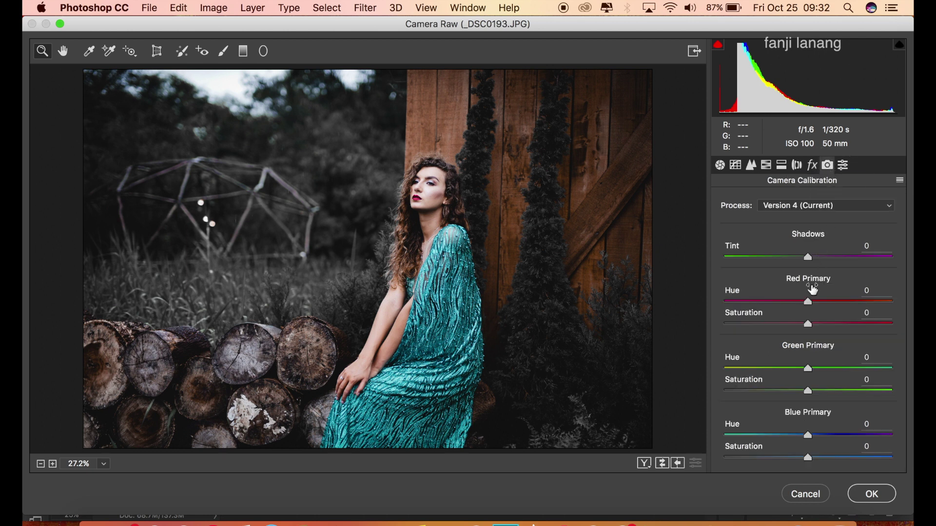
click(818, 303)
drag(816, 301, 832, 315)
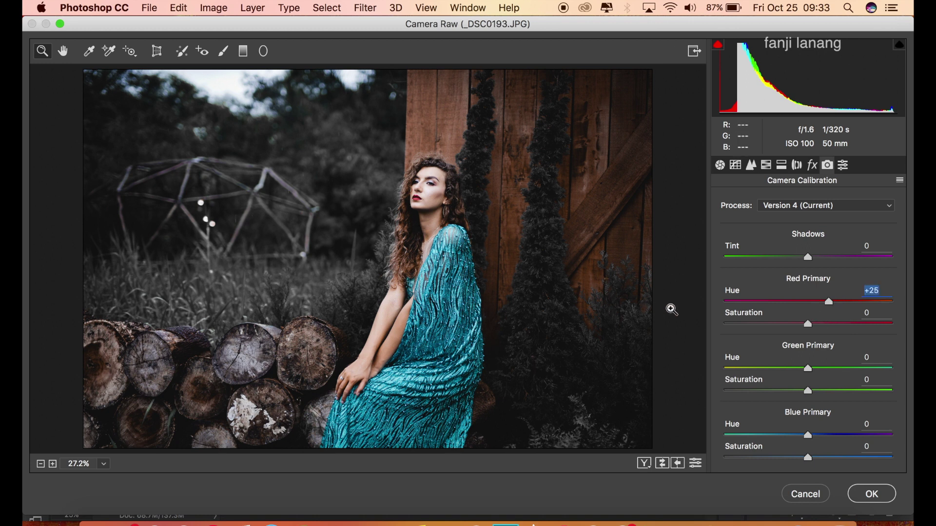
drag(789, 368, 797, 386)
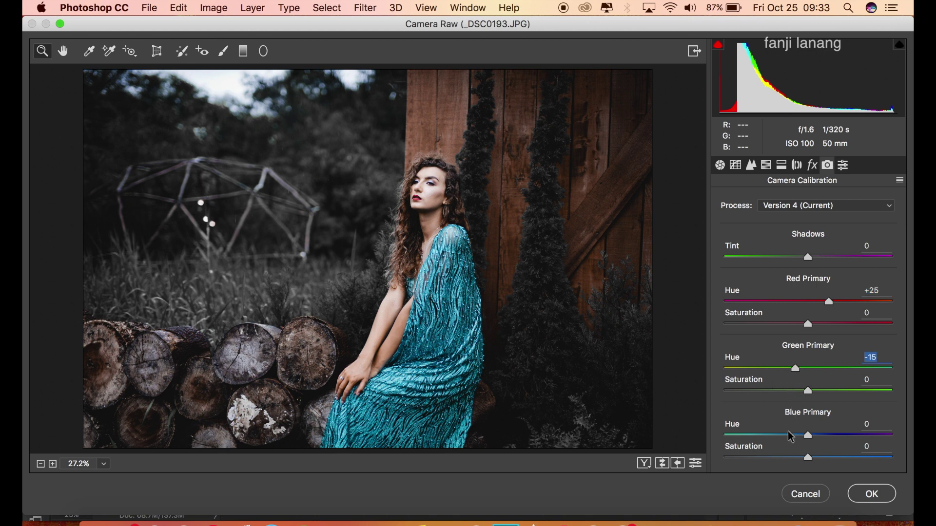
drag(787, 436, 824, 467)
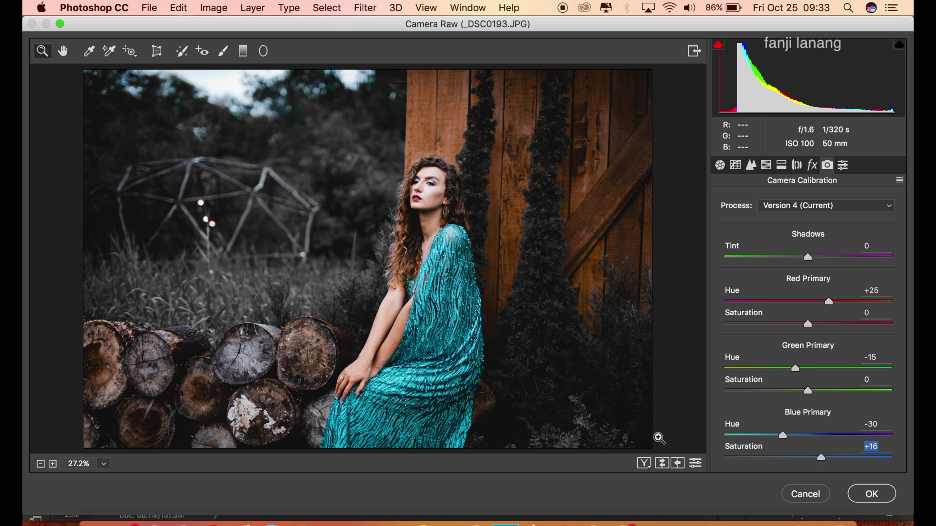
Step: Apply the Camera Raw adjustments to the duplicate layer and compare the result with the original photo
click(643, 465)
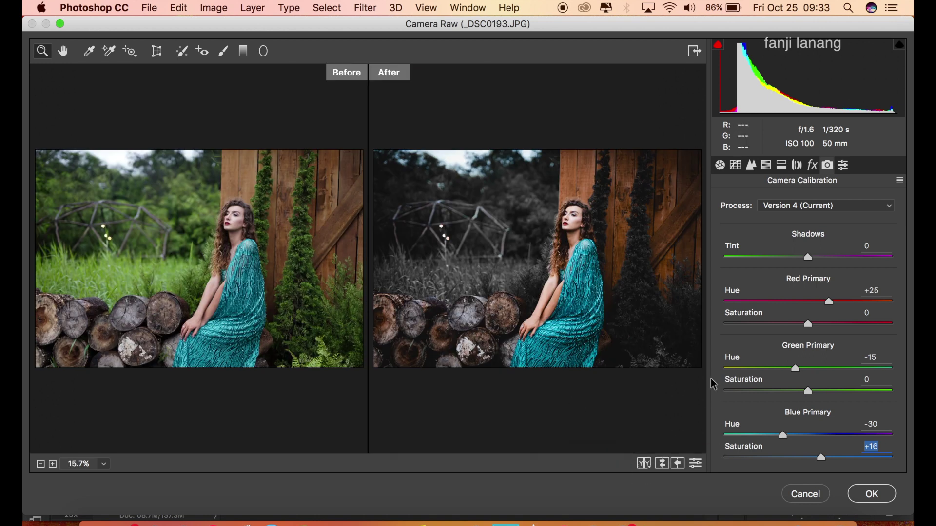
click(876, 496)
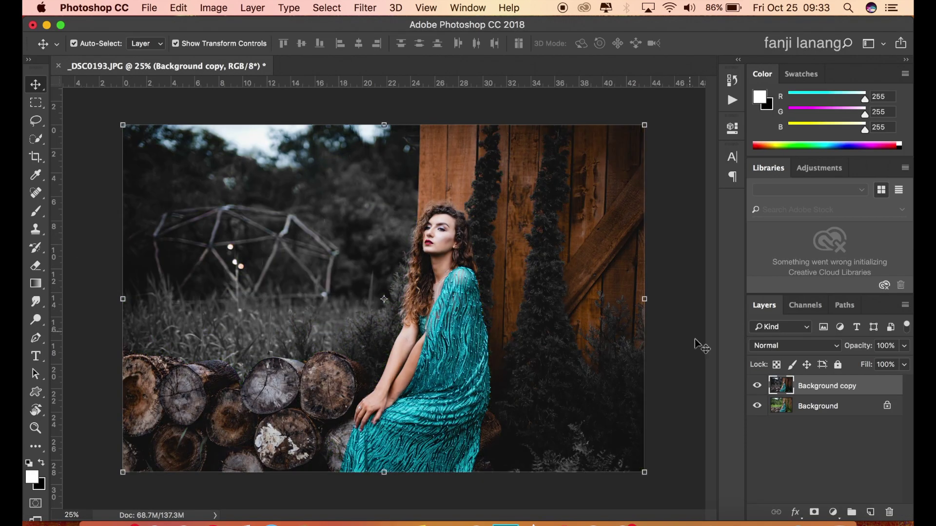
click(755, 383)
click(755, 383)
Step: Add a Selective Color adjustment layer above the duplicate photo and set Black to 3% for the Blacks
click(835, 509)
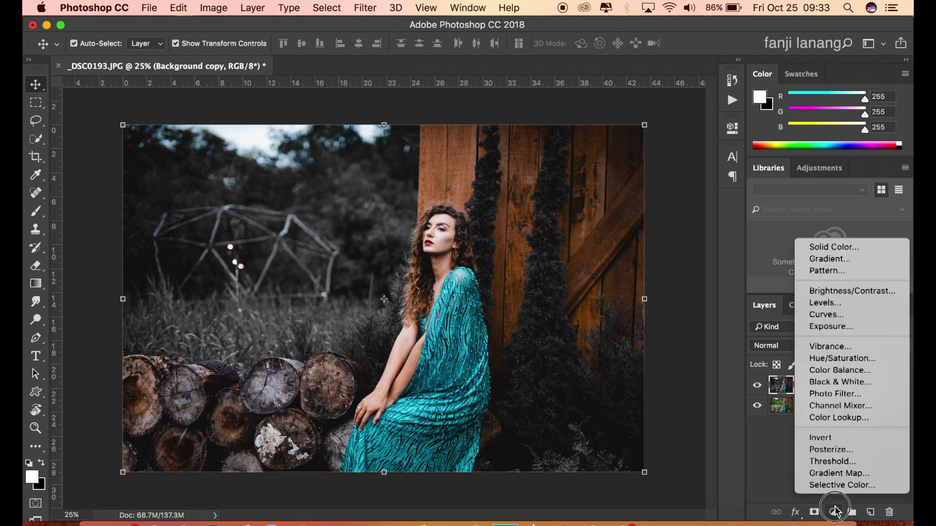
click(845, 486)
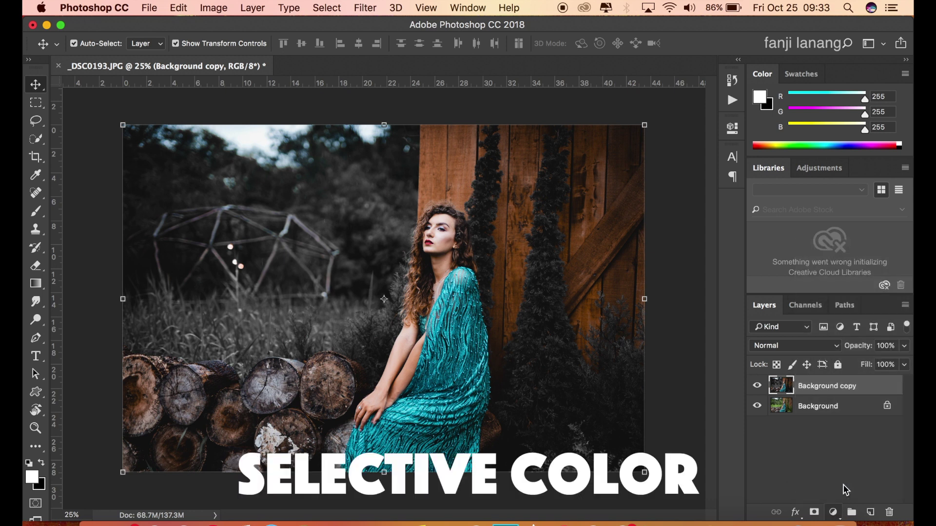
click(612, 187)
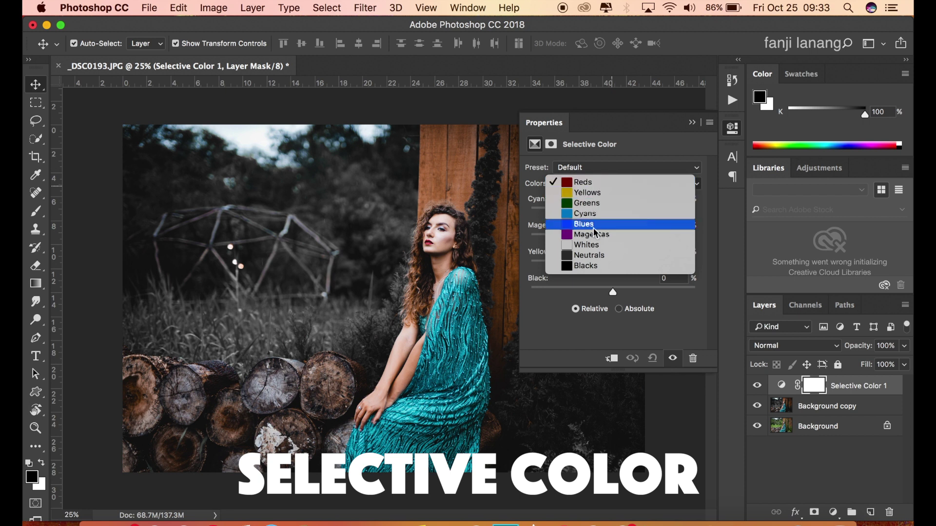
click(671, 271)
click(672, 277)
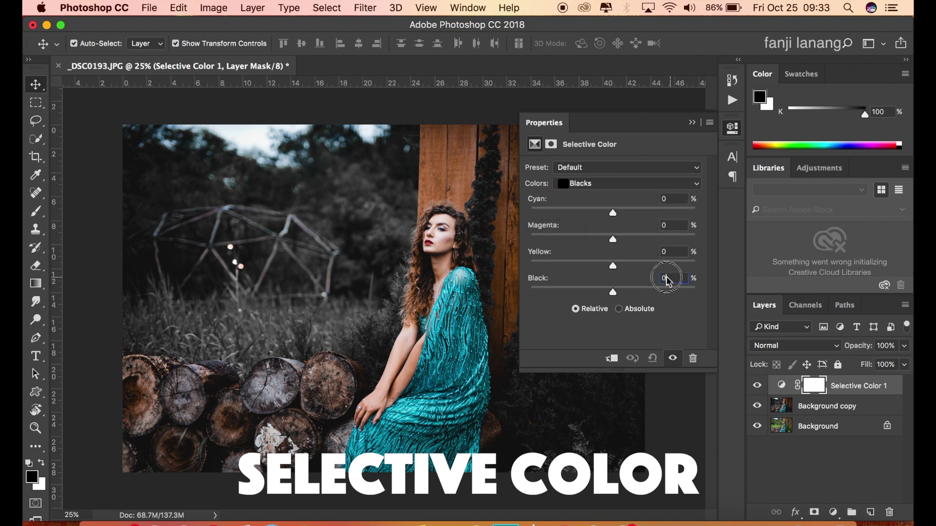
text(3)
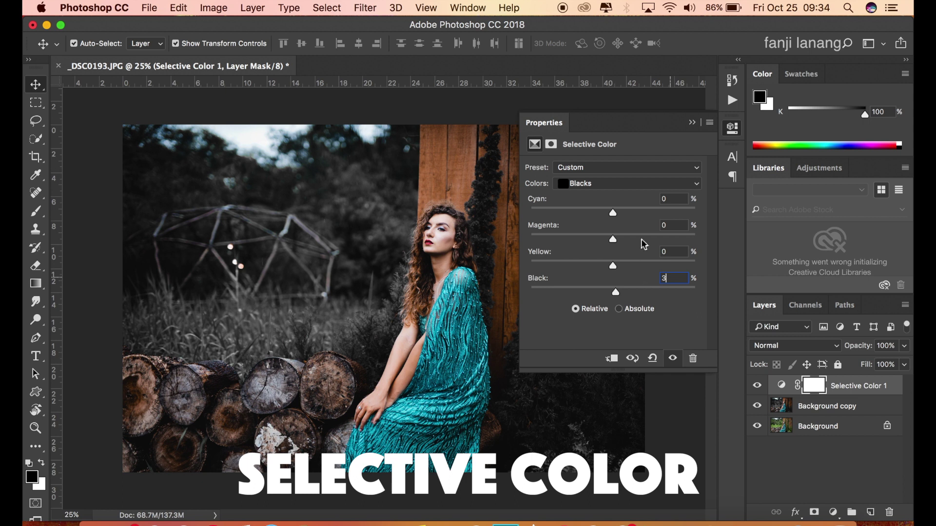
Step: Set Magenta to 3% for the Blacks in the Selective Color adjustment and collapse its settings
click(663, 201)
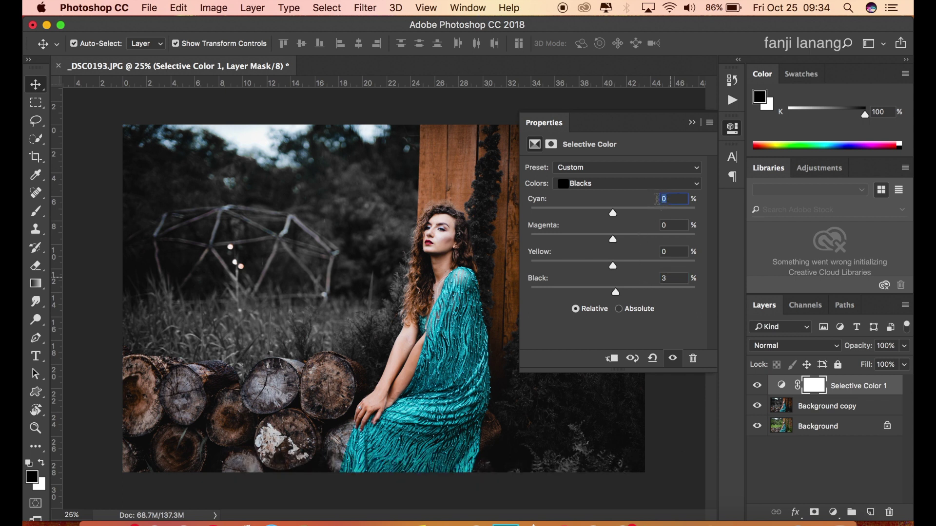
click(664, 225)
text(3)
key(Tab)
click(694, 123)
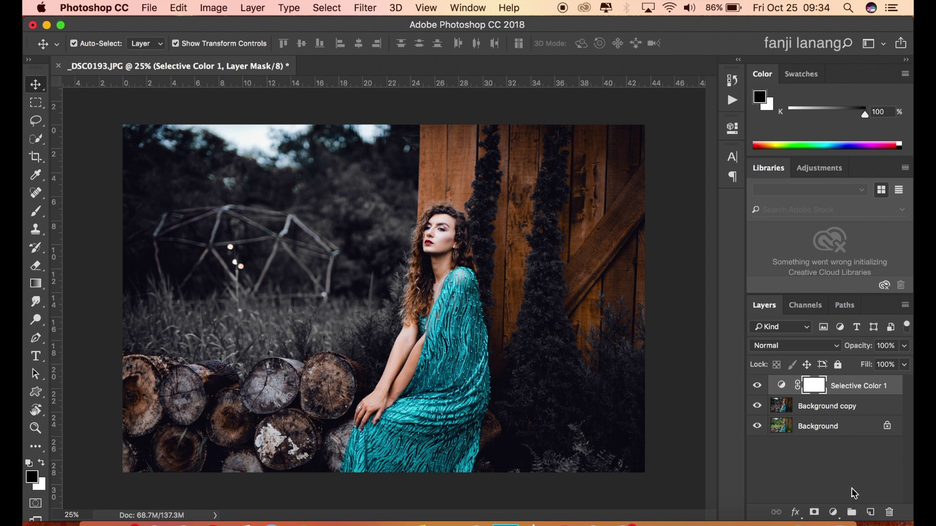
Step: Create a new empty layer above the Selective Color layer and choose the signature brush preset for the Brush tool
click(867, 512)
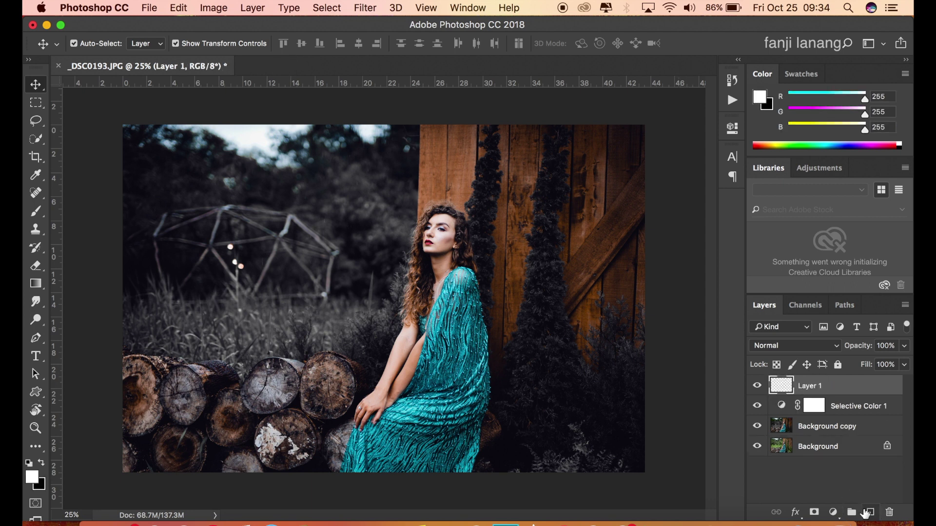
click(43, 214)
click(95, 44)
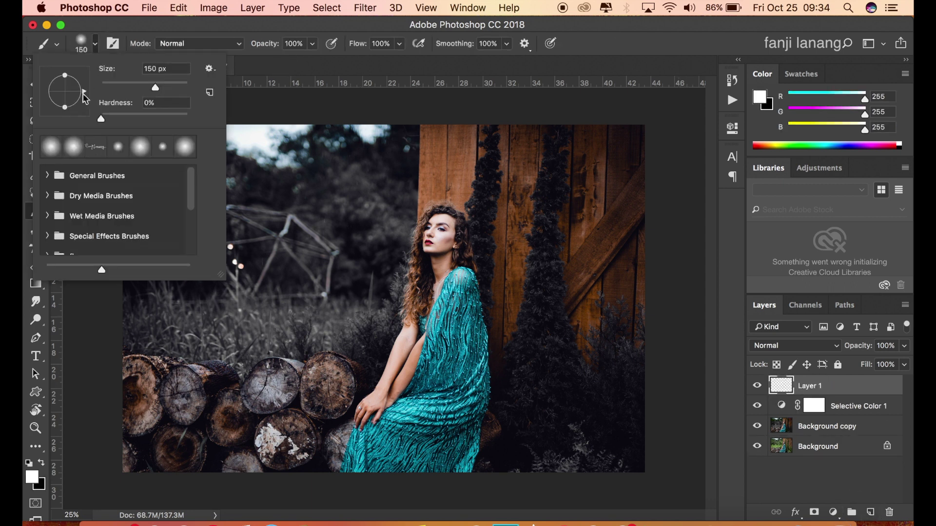
click(90, 148)
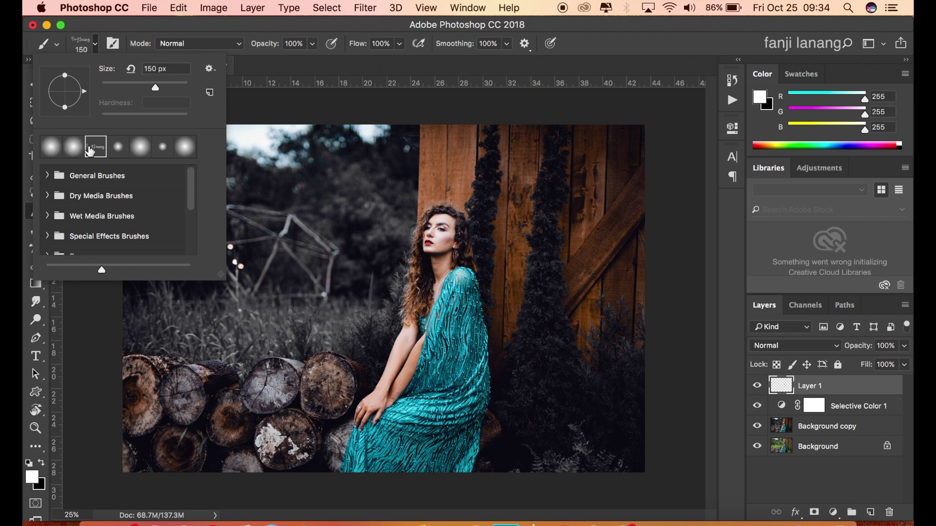
click(599, 57)
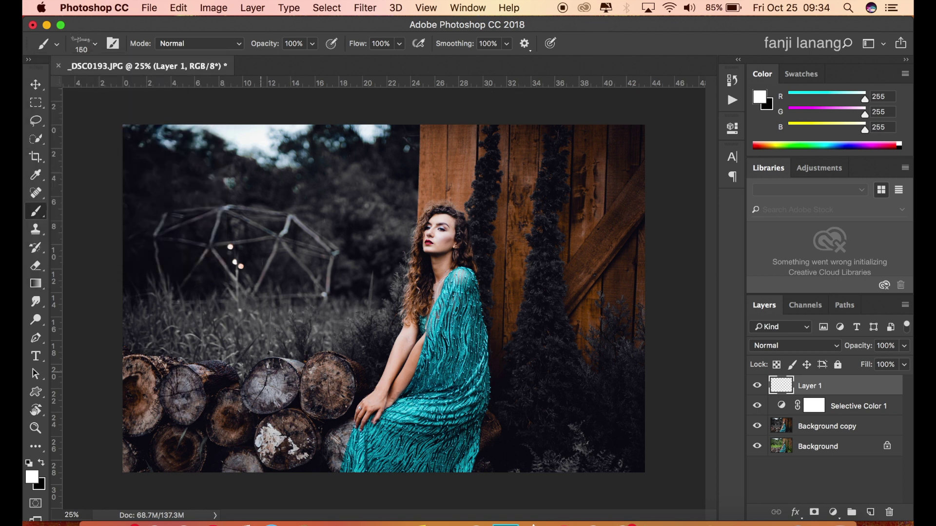
Step: Enlarge the signature brush to 800 px for marking the photo's lower-right corner
key(bracketright)
key(bracketright)
key(bracketright)
key(bracketright)
key(bracketright)
key(bracketright)
key(bracketright)
key(bracketright)
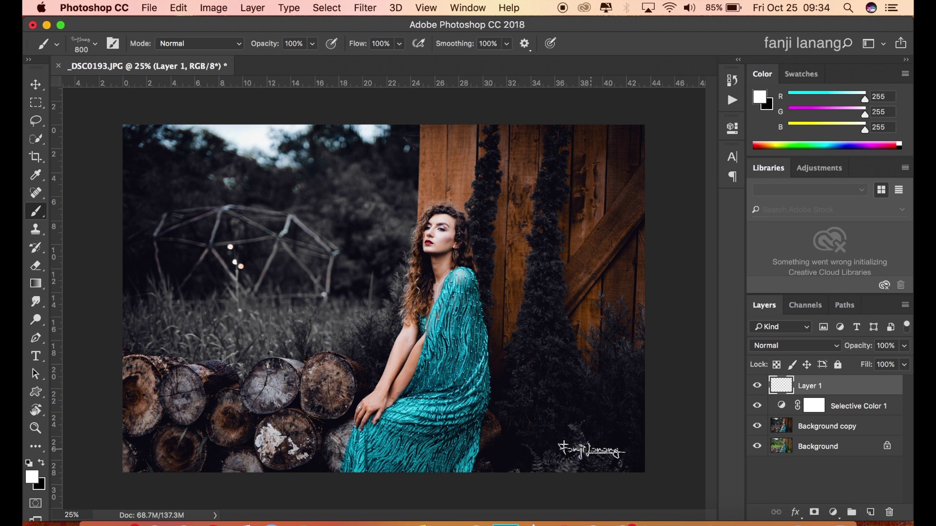